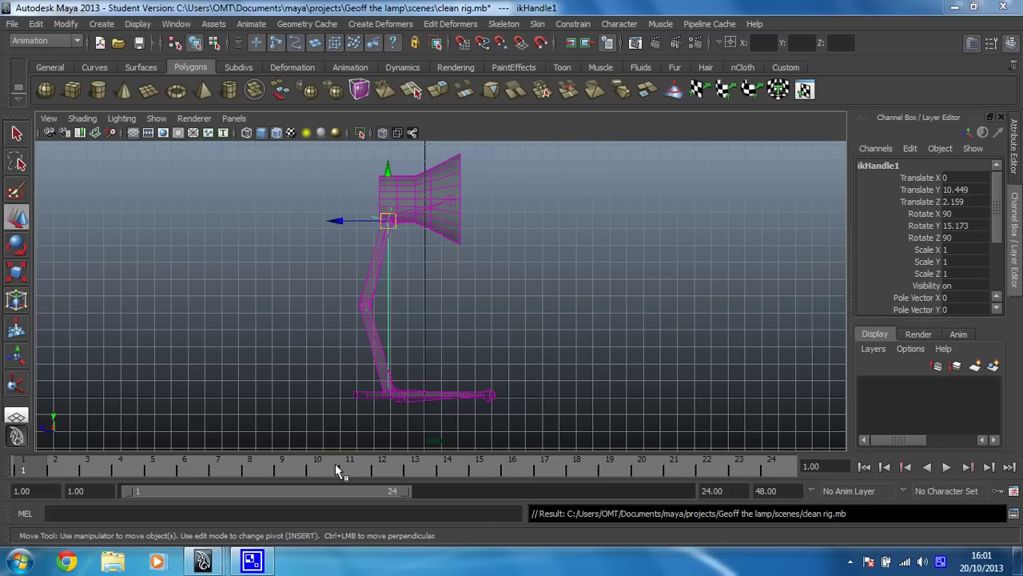
Set the playback range to end at frame 21 and preview the timeline playback.
key(alt+v)
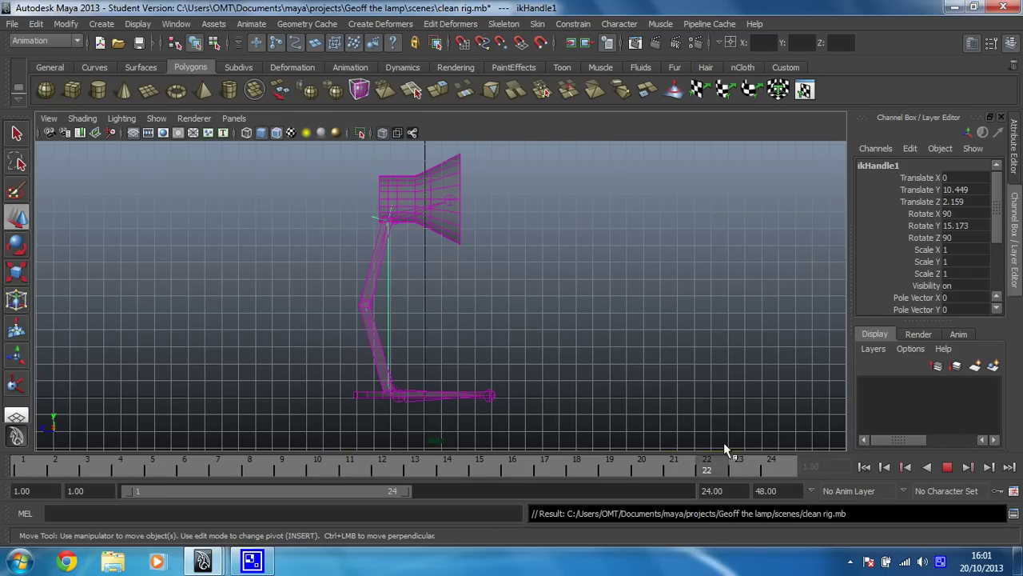
key(alt+v)
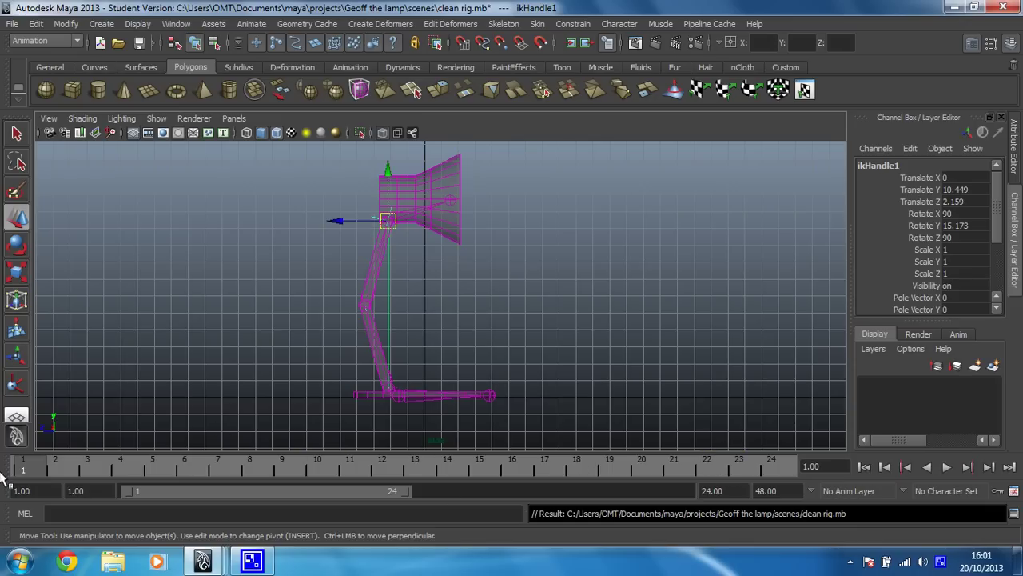
click(733, 493)
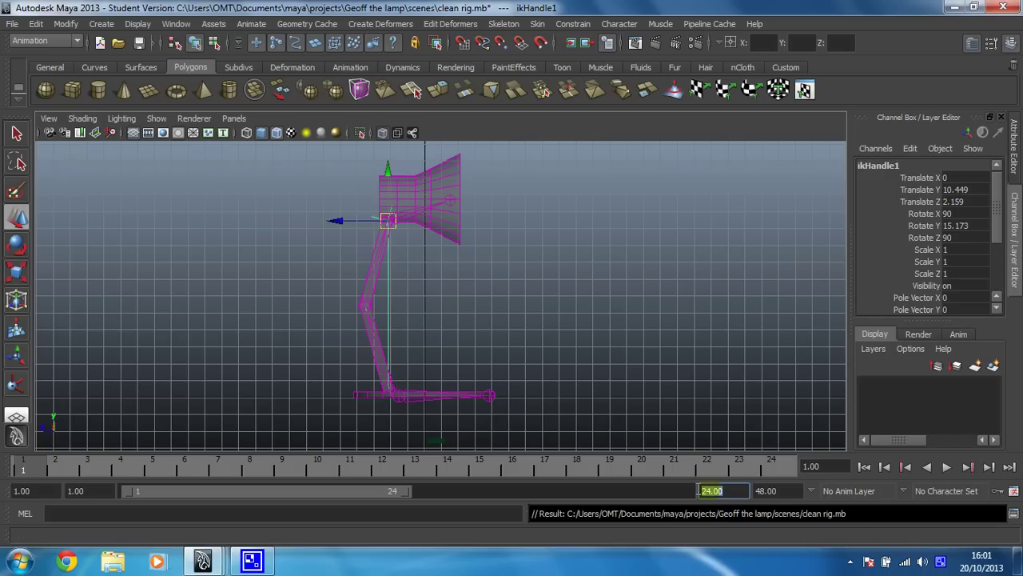
text(21)
key(Return)
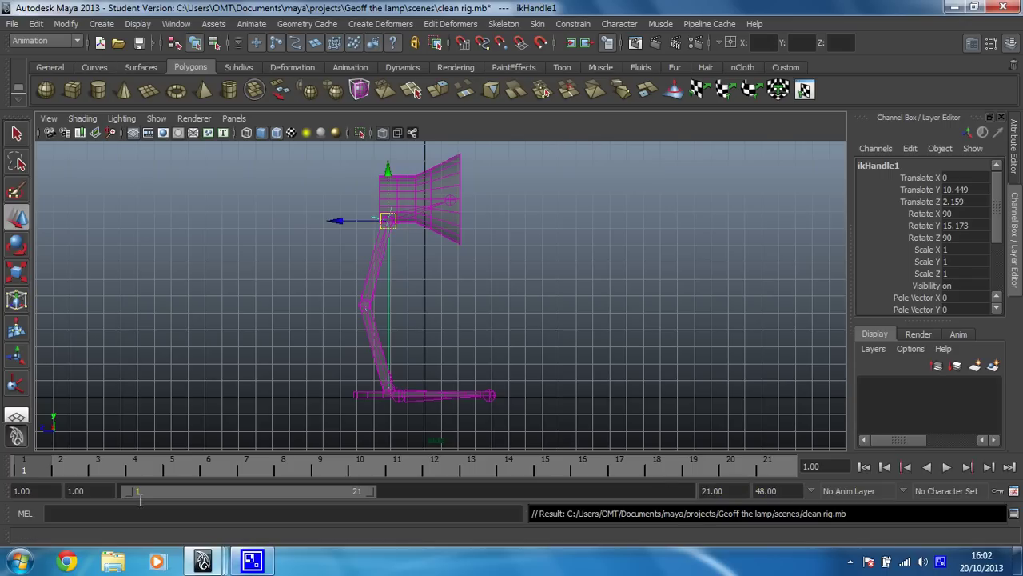
key(alt+v)
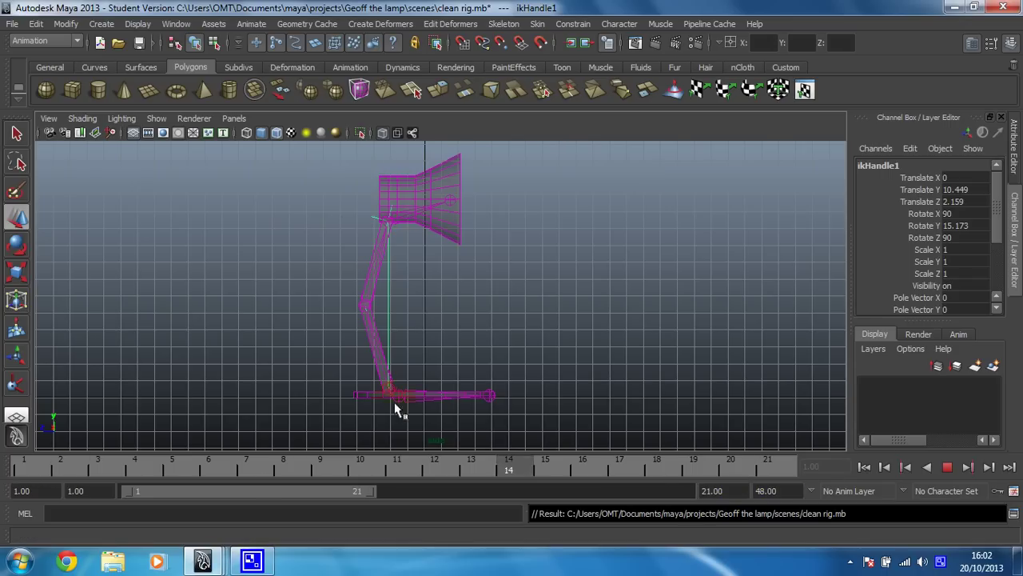
key(alt+v)
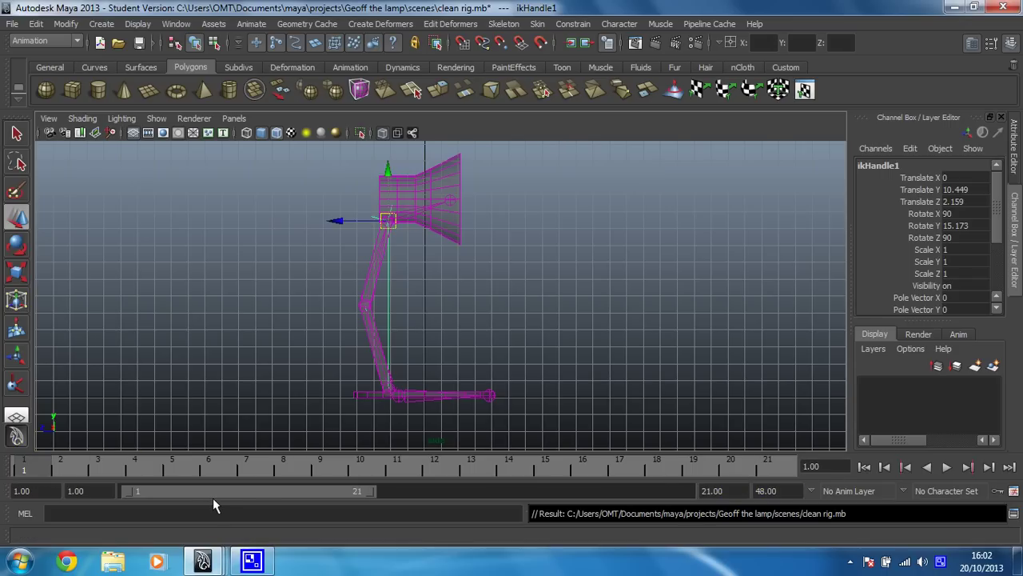
Check the time slider preferences, keep the playback speed at Real-time [24 fps], and save them.
click(1013, 492)
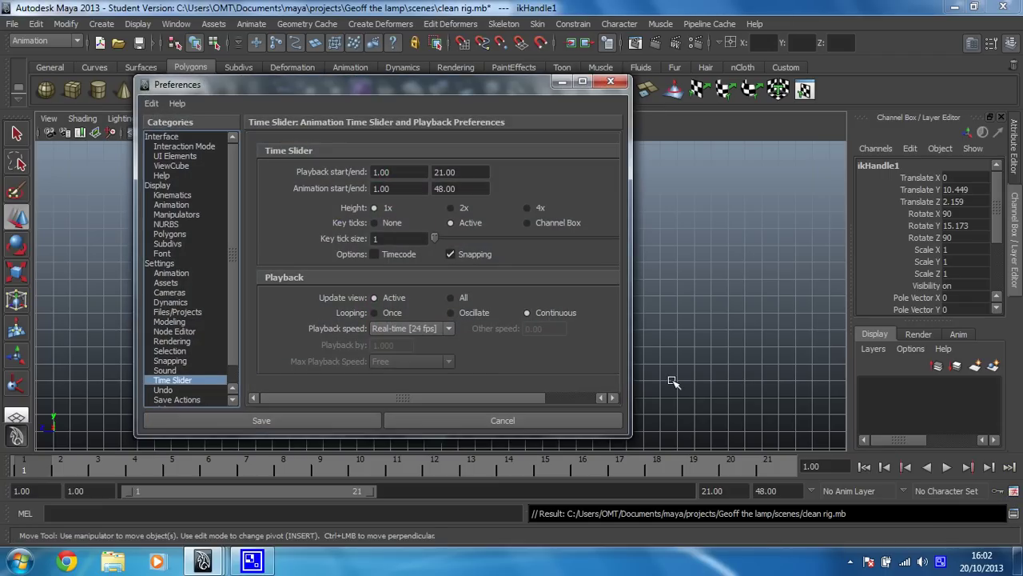
click(423, 330)
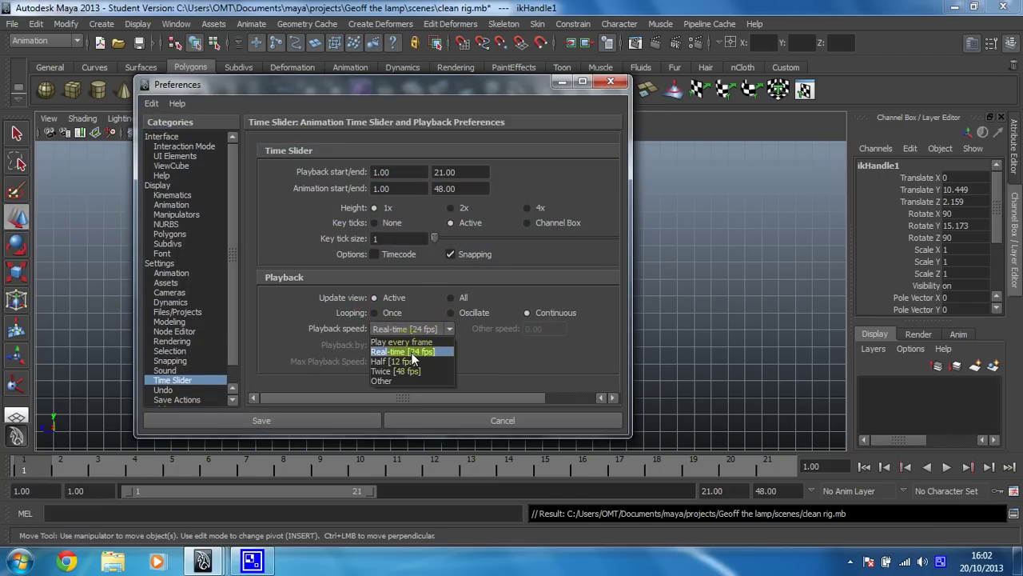
click(402, 328)
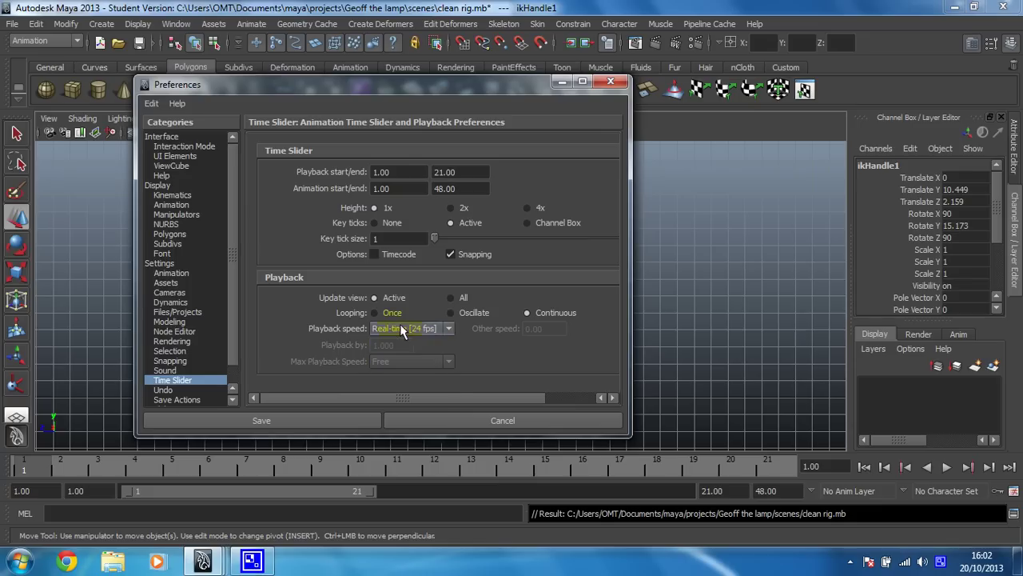
click(409, 331)
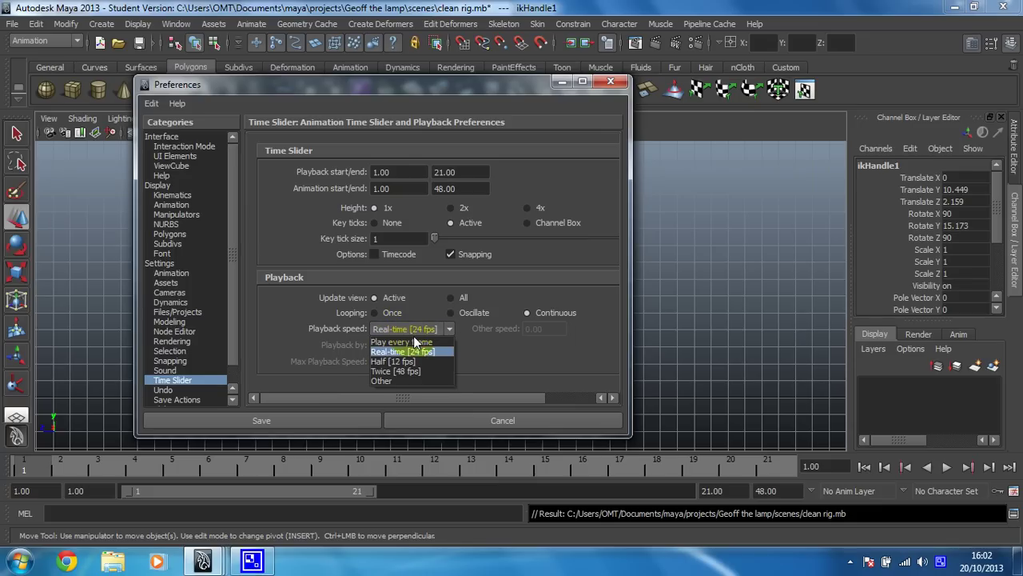
click(406, 328)
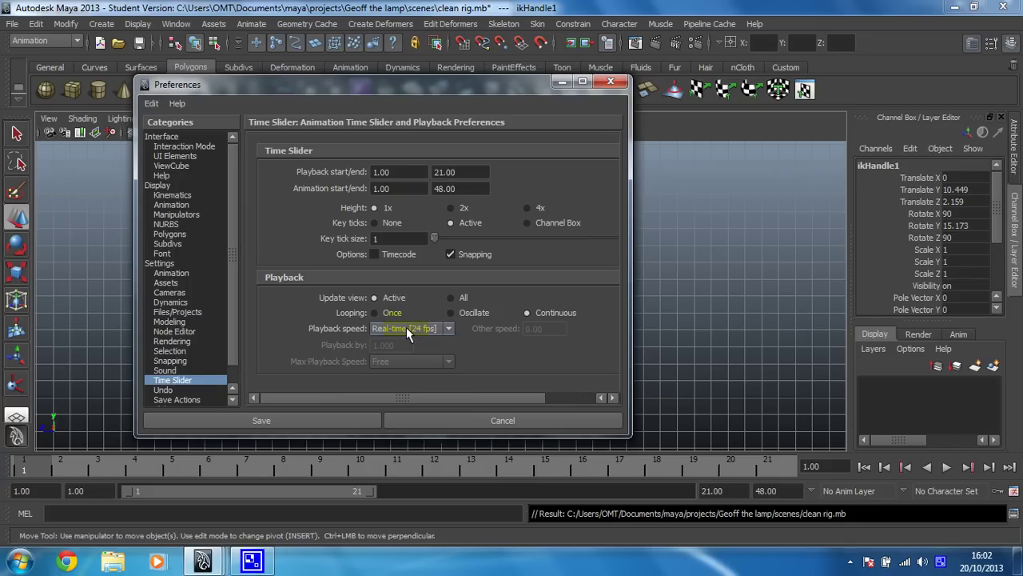
click(264, 420)
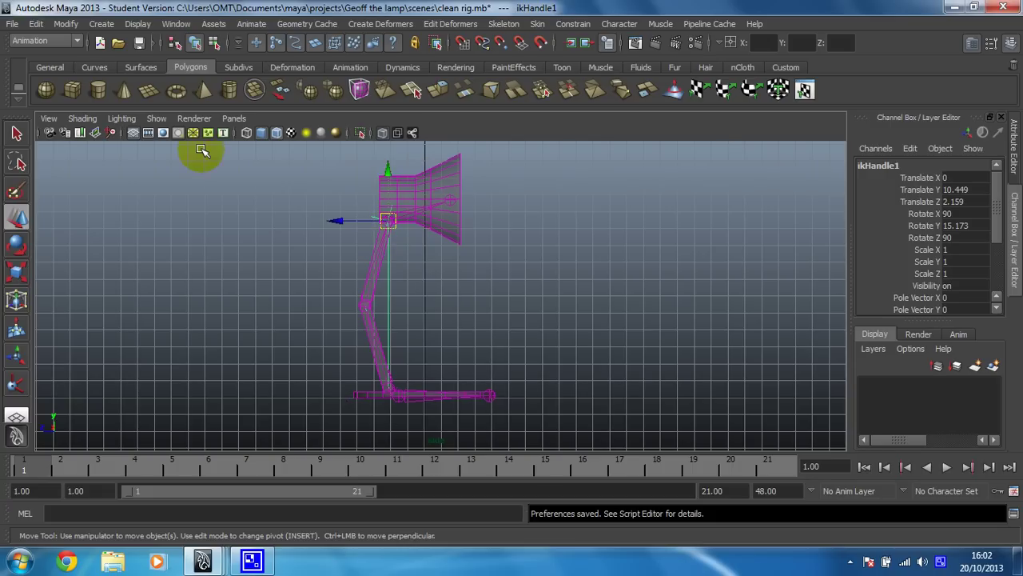
Lower the lamp's IK handle into a crouch at about Y 7.12, Z 1.8 and key it at frame 1.
click(388, 220)
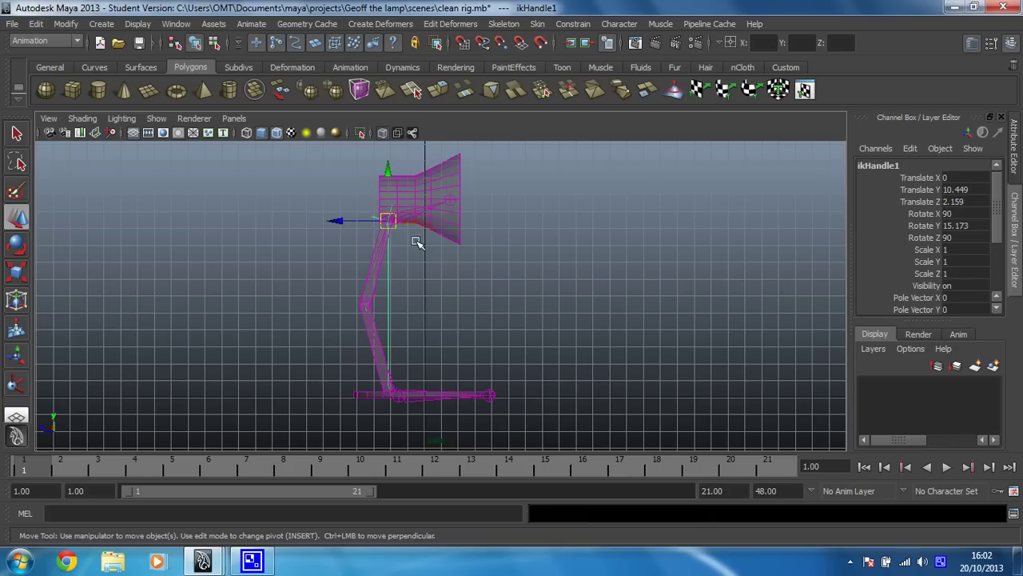
drag(390, 224, 397, 281)
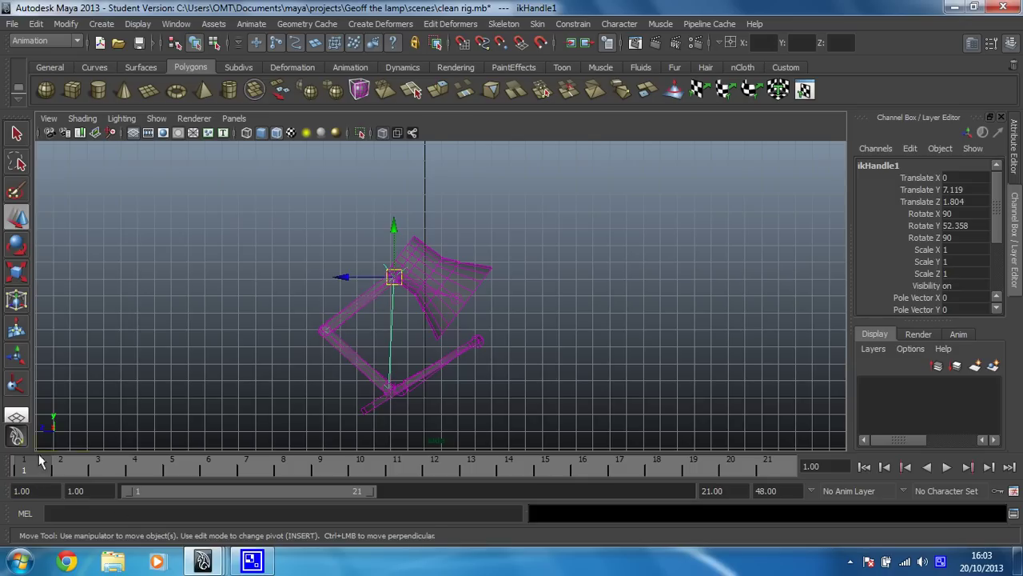
key(s)
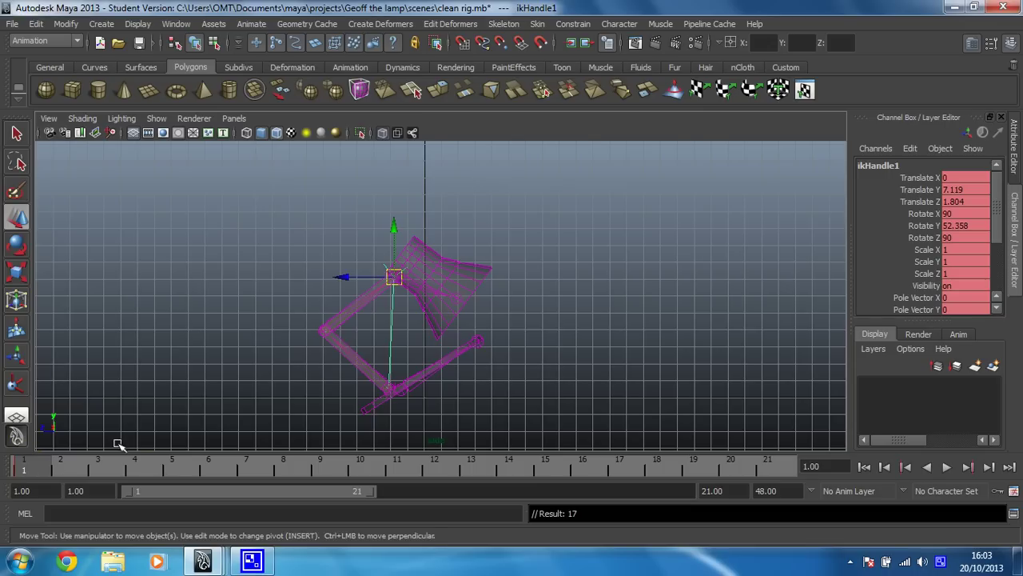
At frame 6, raise the IK handle up and forward to about Y 10.18, Z -0.19 and set a key.
click(214, 469)
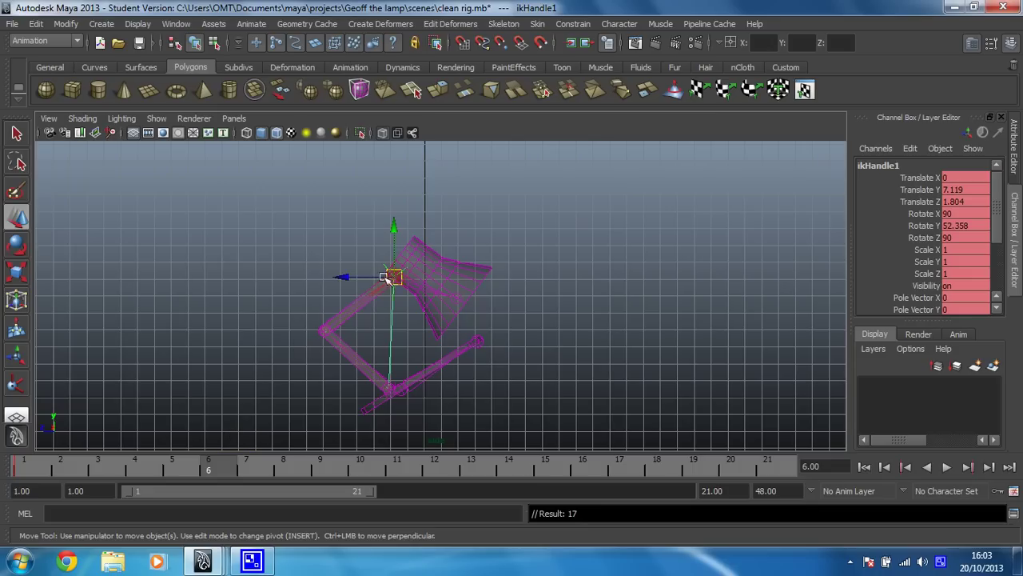
drag(397, 278, 432, 228)
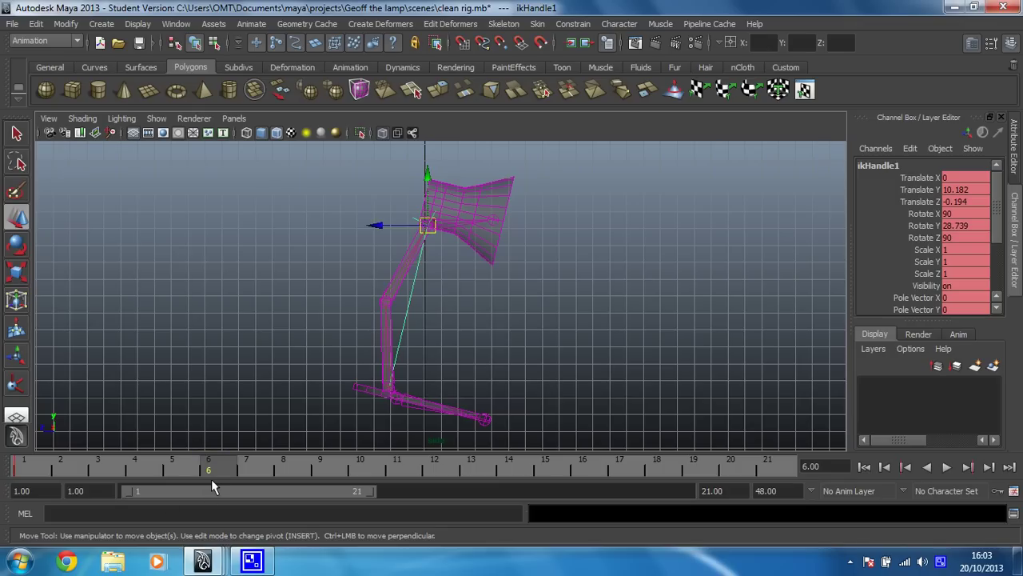
key(s)
At frame 11, move the IK handle back down to about Y 7.34, Z 2.07 and set a key.
click(397, 470)
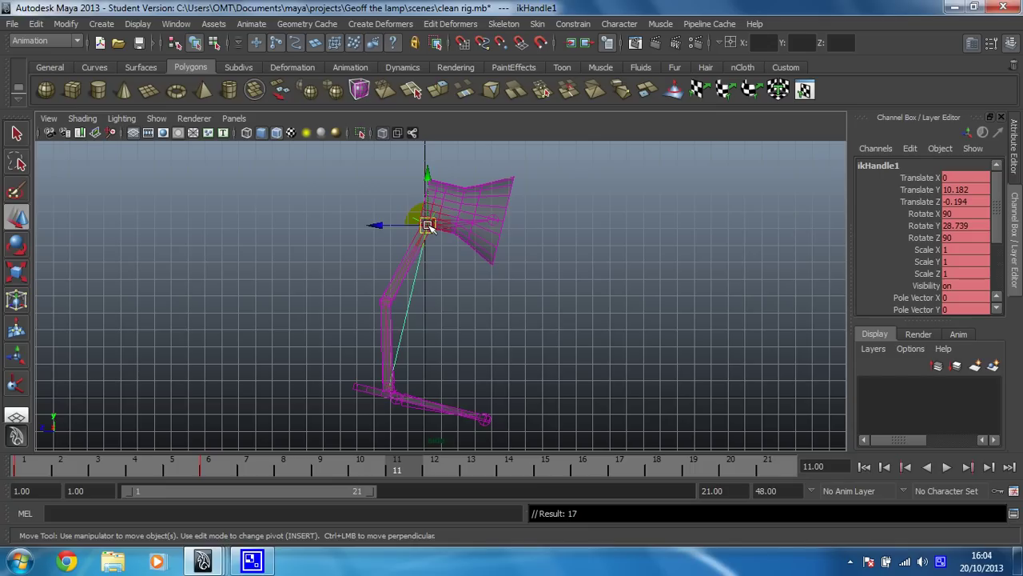
drag(427, 225, 389, 273)
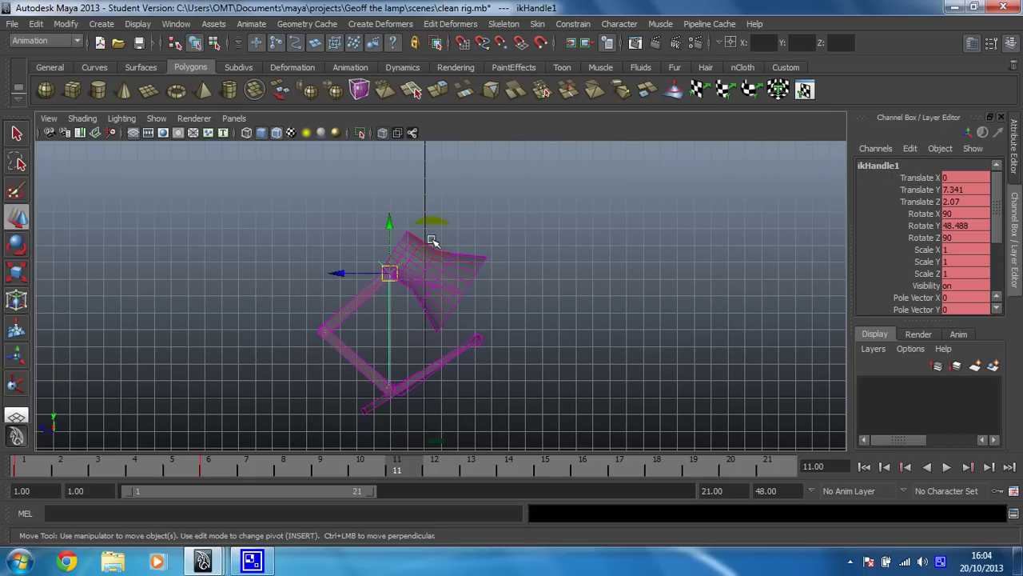
key(s)
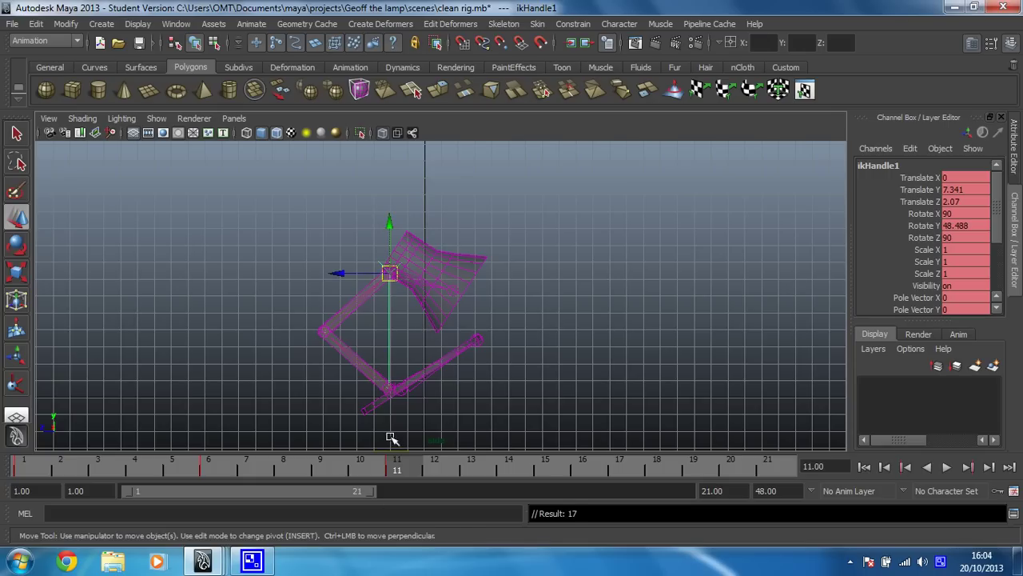
At frame 16, raise the IK handle up and backward to about Y 10.45, Z 3.58 and set a key.
click(580, 463)
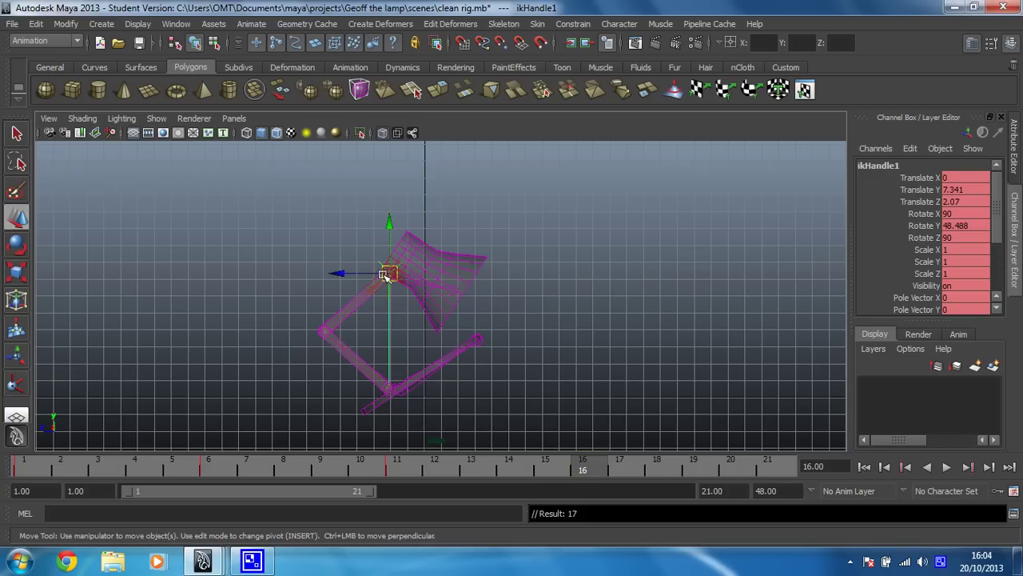
drag(387, 274, 368, 222)
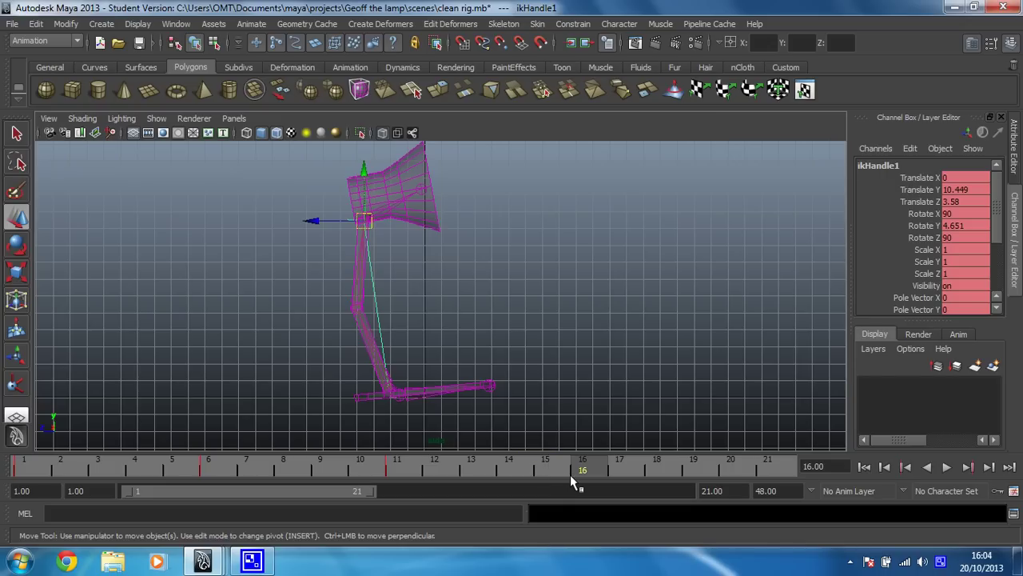
key(s)
Copy the IK handle's key from frame 1, paste it at frame 21, and play the looping animation.
click(29, 463)
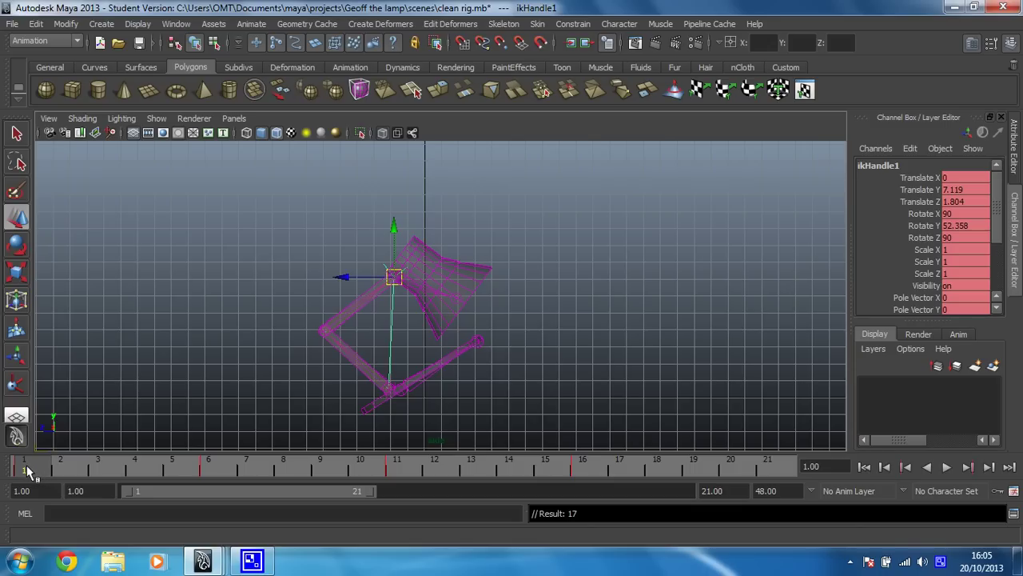
right_click(29, 467)
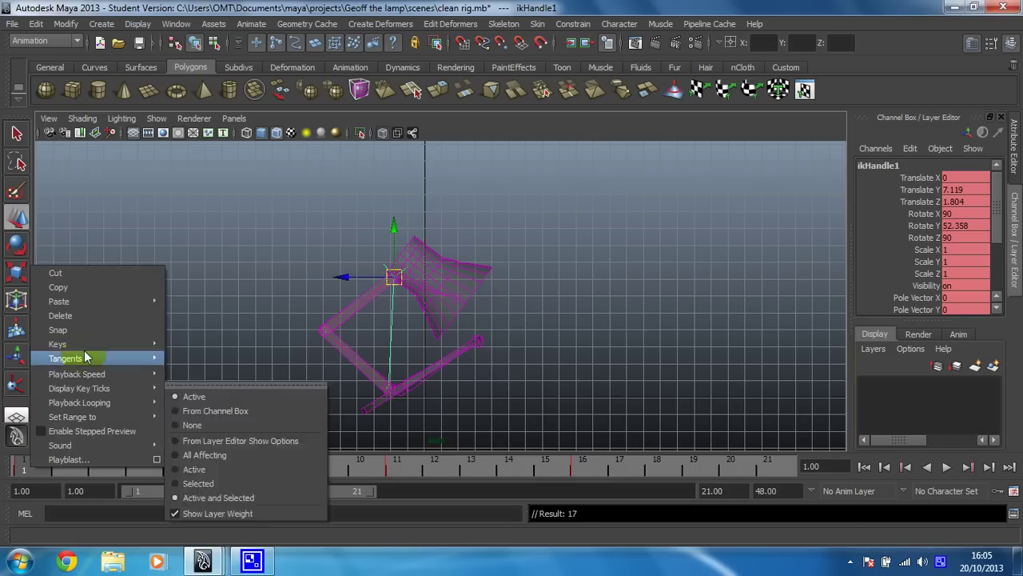
click(86, 289)
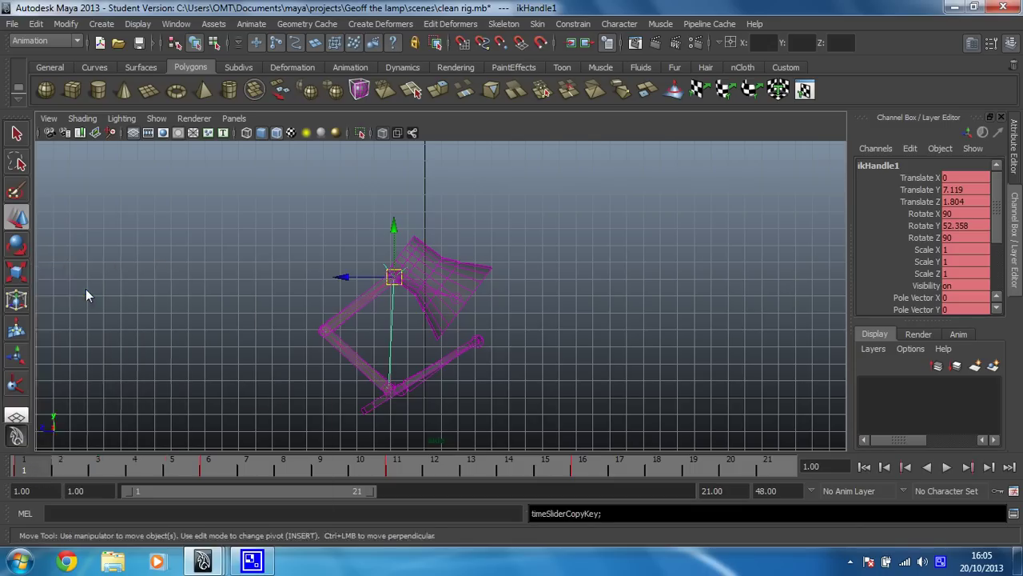
click(774, 468)
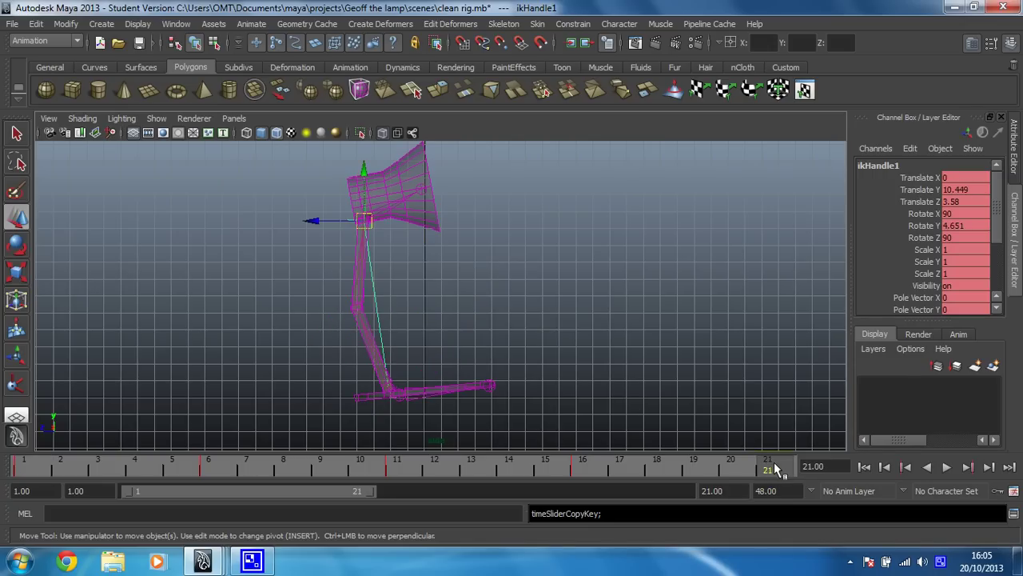
right_click(775, 467)
mouse_move(843, 297)
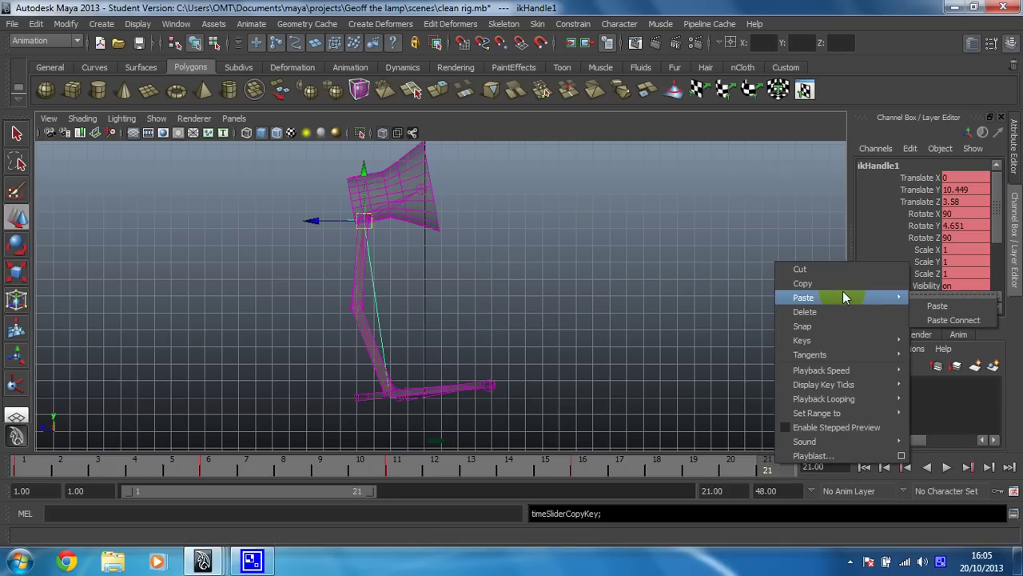
click(950, 303)
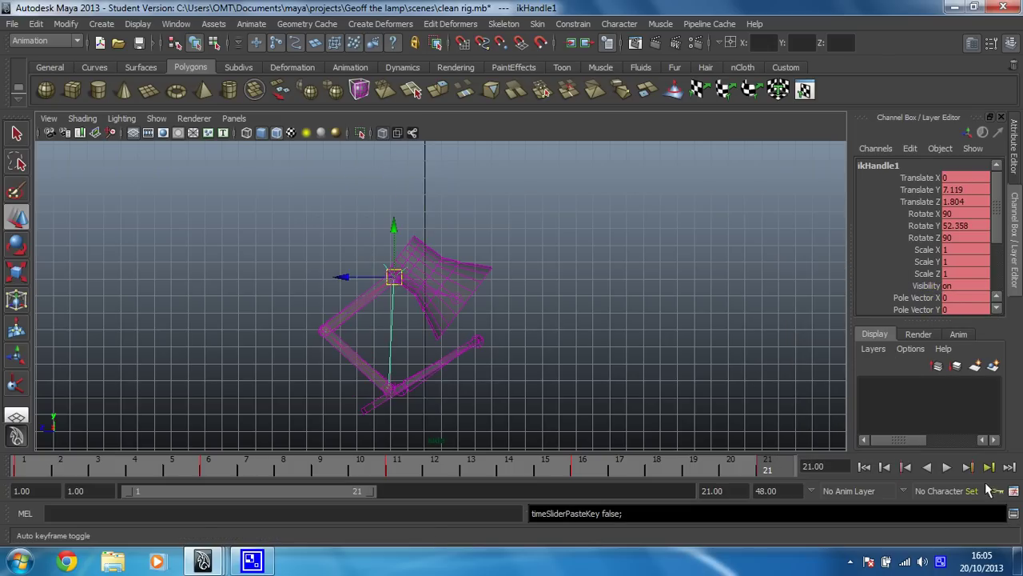
click(947, 467)
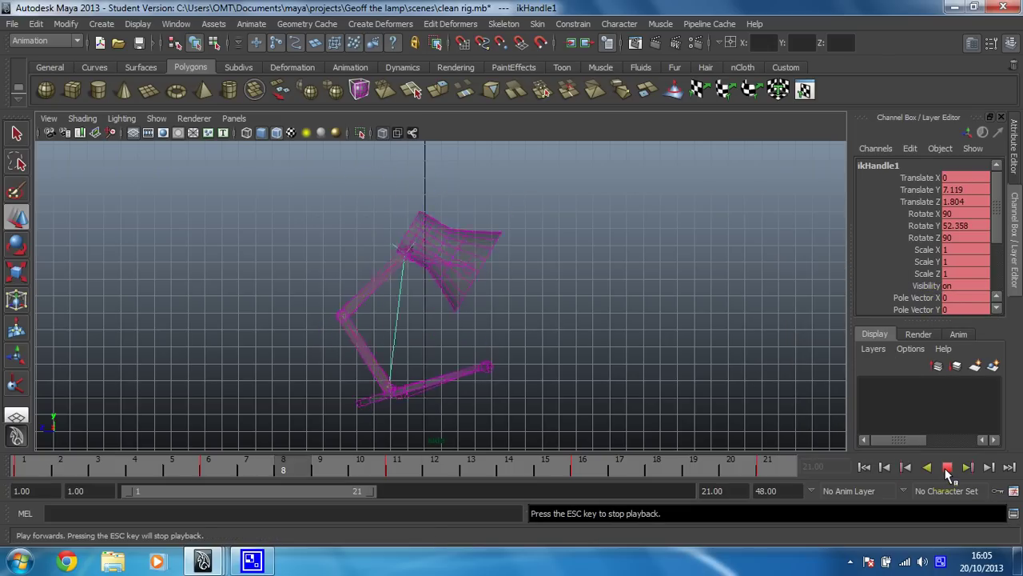